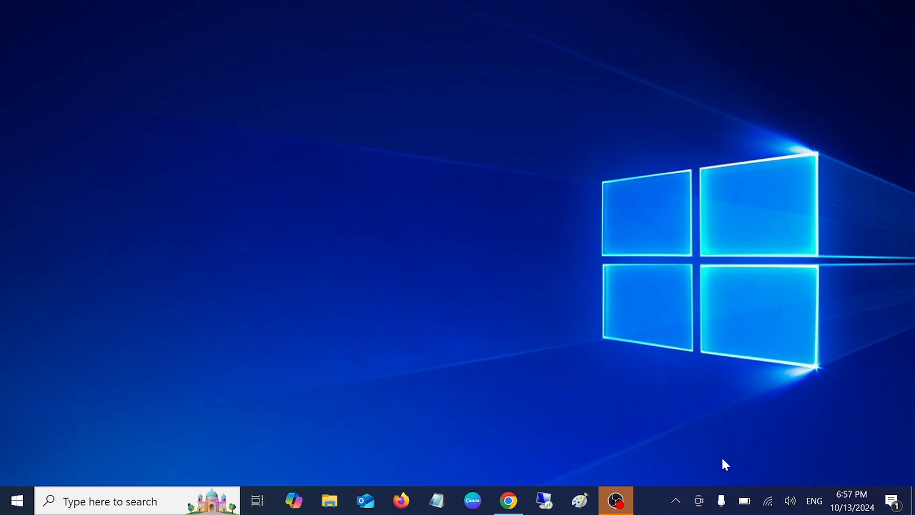
# Open the Network and Sharing Center from the Wi-Fi connection's Network & Internet settings.
pyautogui.rightClick(765, 504)
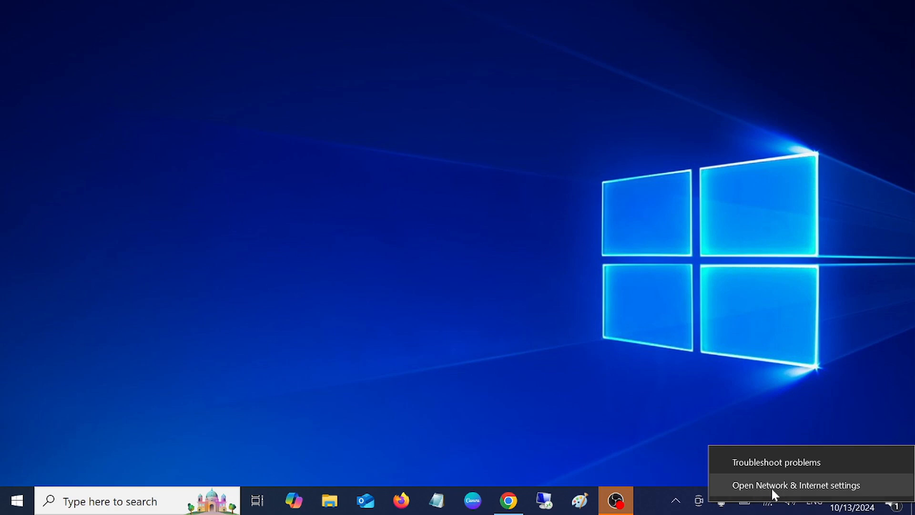
pyautogui.click(771, 485)
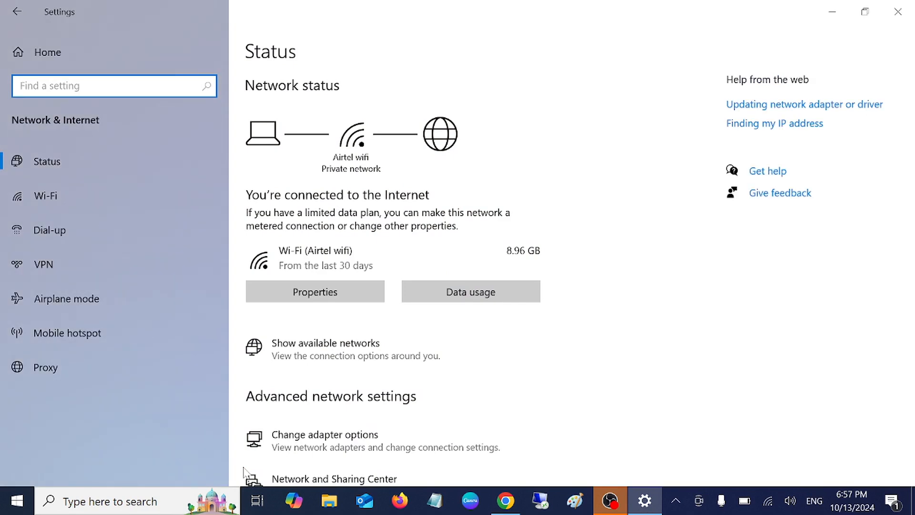
pyautogui.scroll(-4, 282, 412)
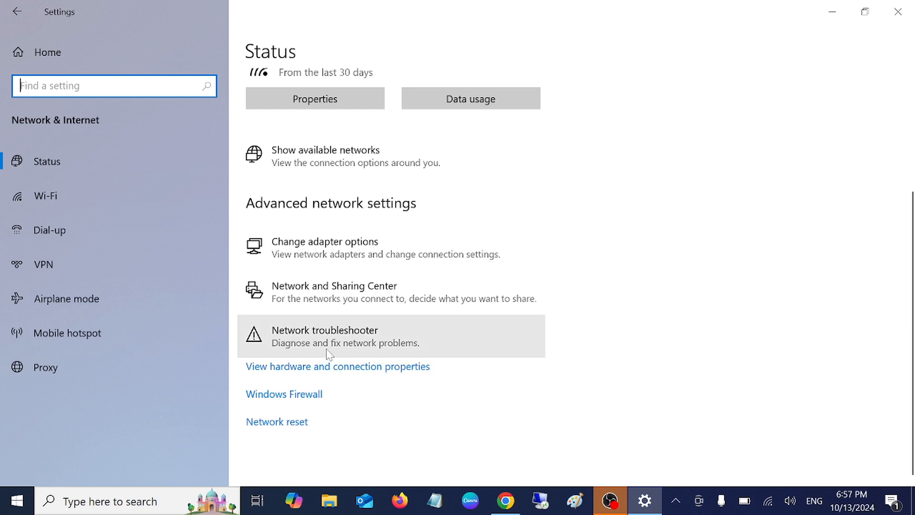
pyautogui.click(338, 292)
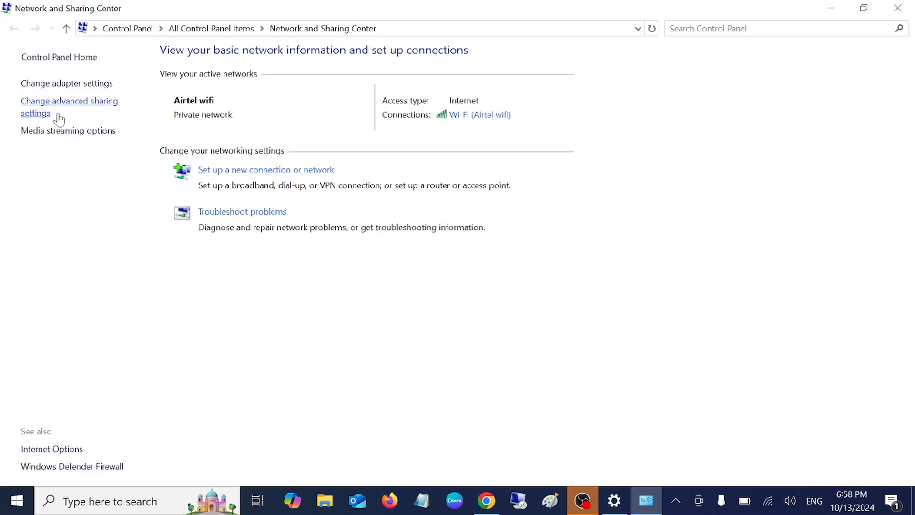
# Check network discovery and file sharing in the Private profile, then close Control Panel and Settings.
pyautogui.click(89, 104)
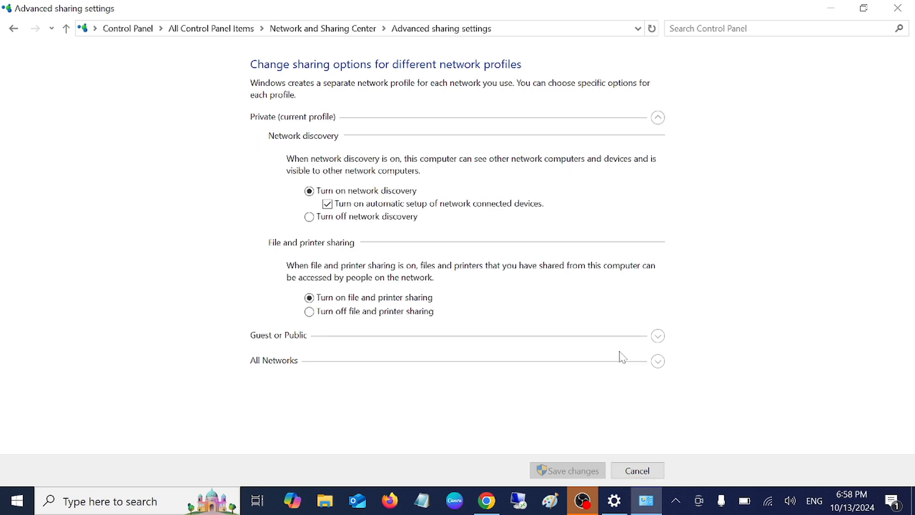
pyautogui.click(260, 118)
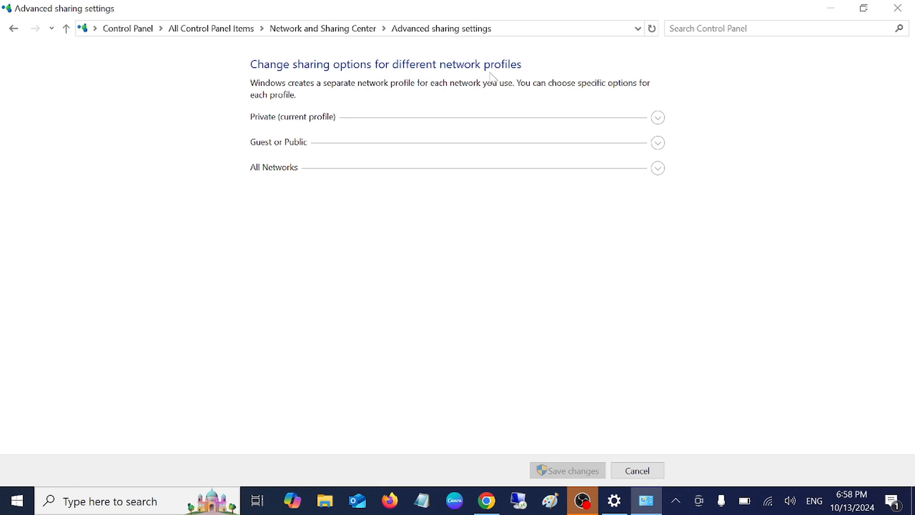
pyautogui.click(658, 119)
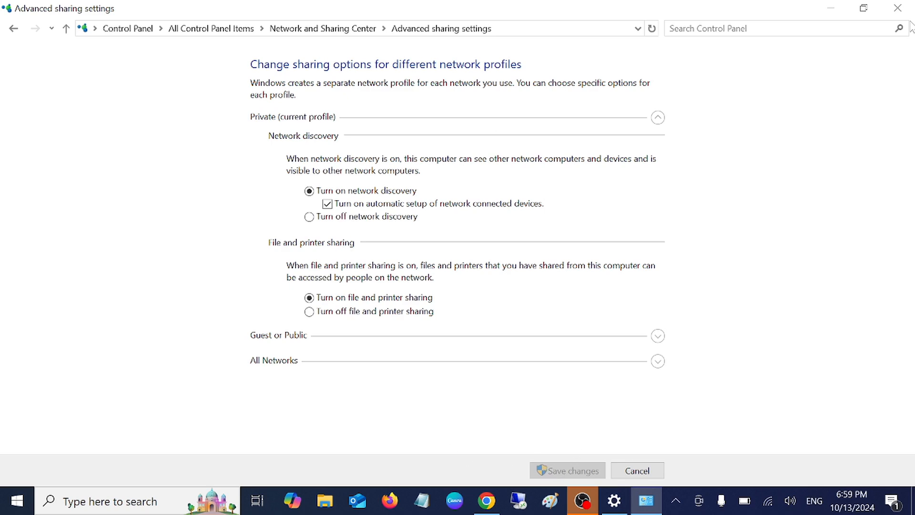
pyautogui.click(897, 8)
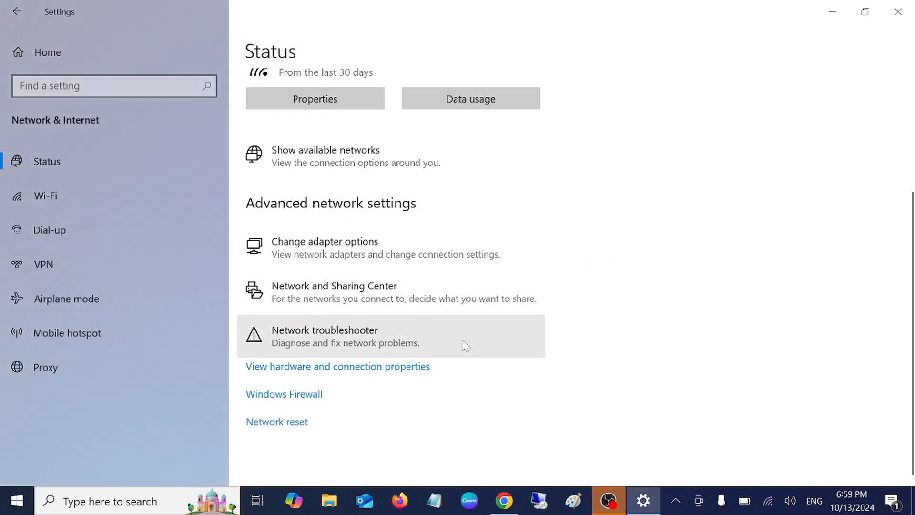
pyautogui.click(898, 15)
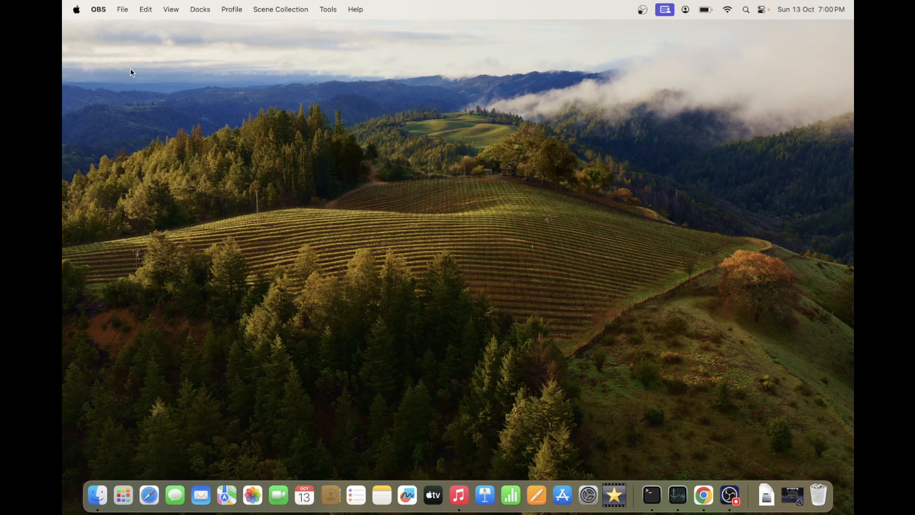
# Go to System Settings > General > Sharing from the Apple menu.
pyautogui.click(77, 9)
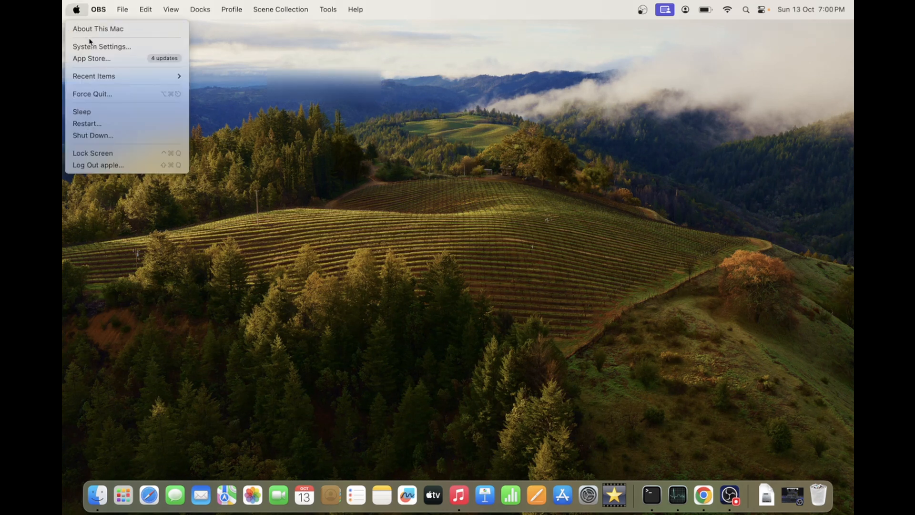
pyautogui.click(97, 47)
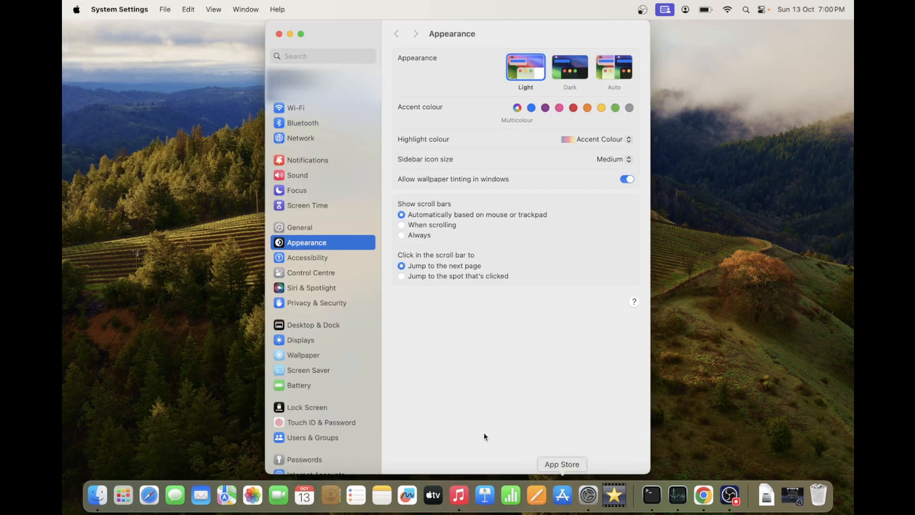
pyautogui.click(312, 230)
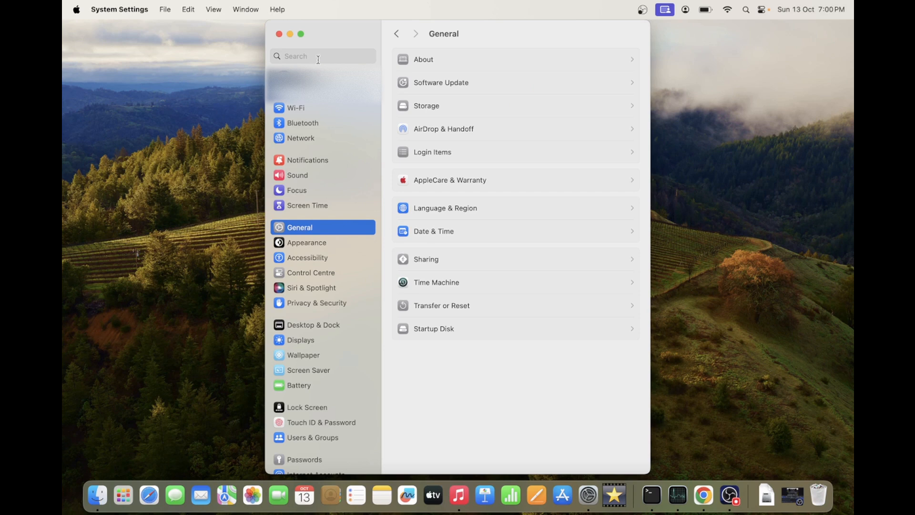
pyautogui.click(480, 265)
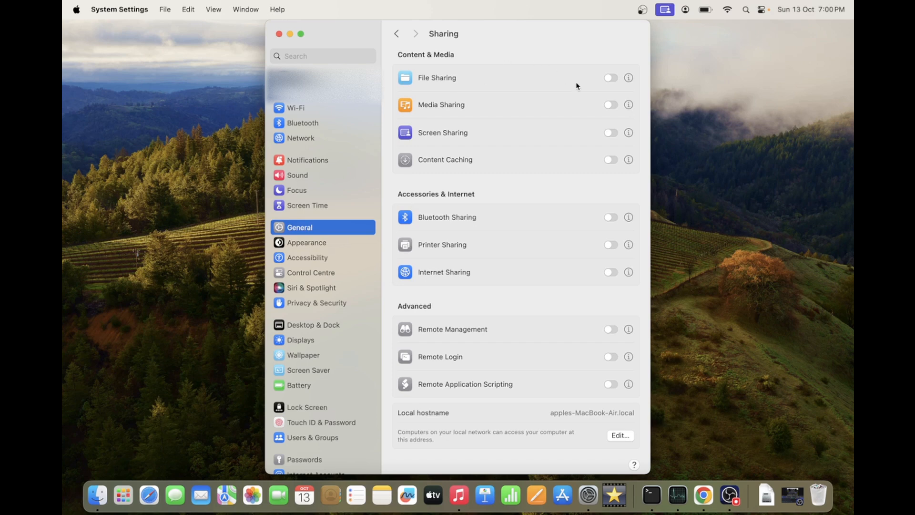
# Turn File Sharing on and enable SMB Windows sharing for the second account with its password.
pyautogui.click(609, 79)
pyautogui.click(629, 78)
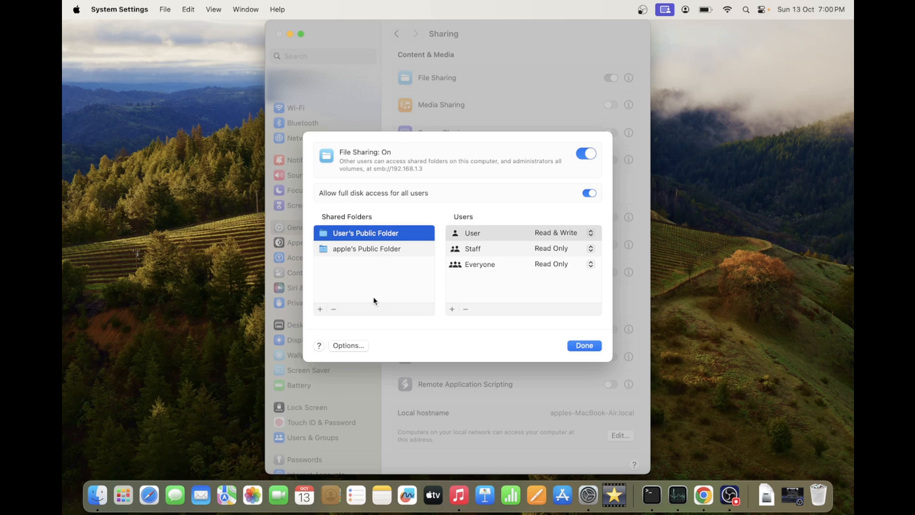
pyautogui.click(347, 345)
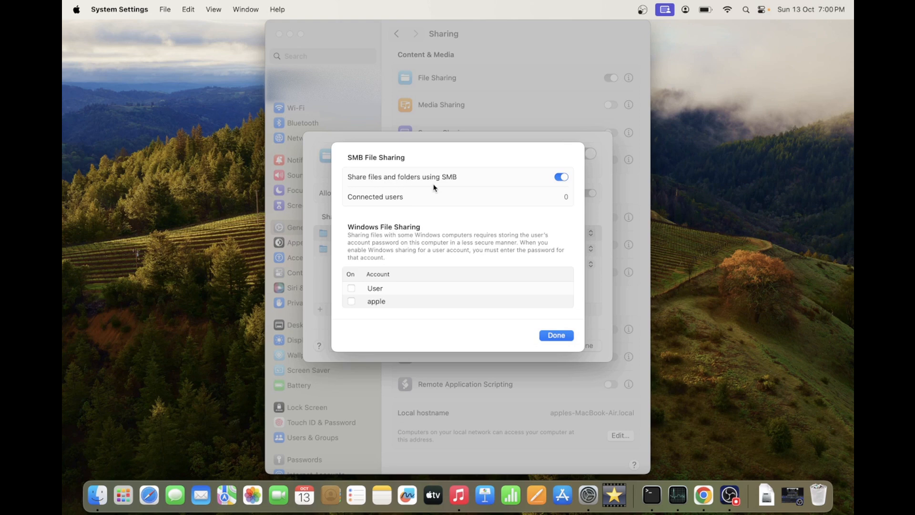
pyautogui.click(352, 301)
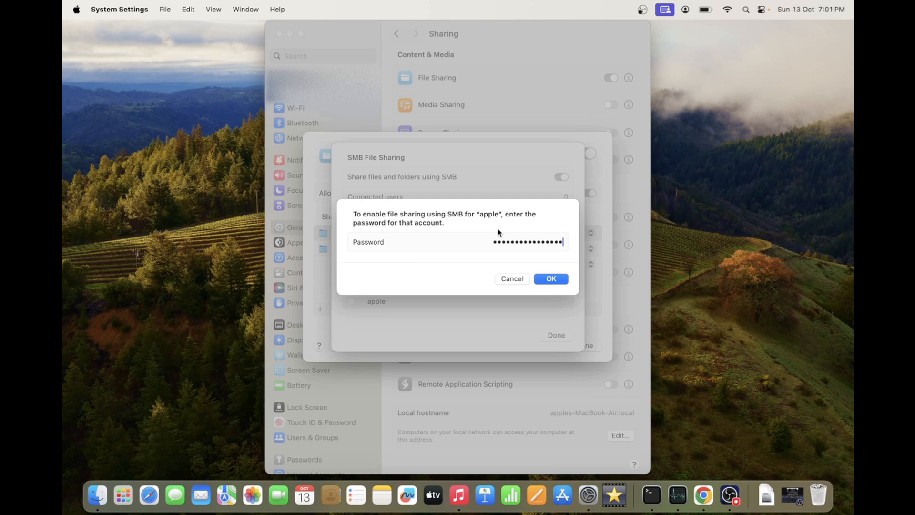
pyautogui.press('Return')
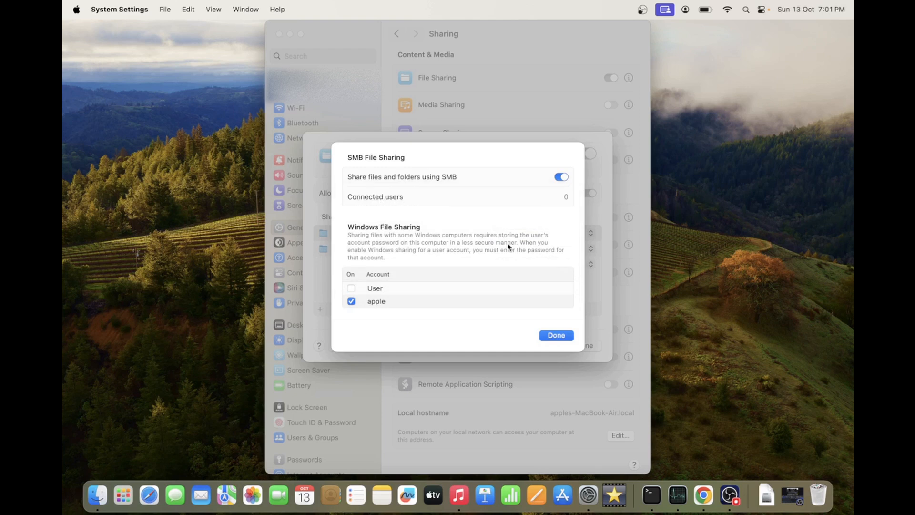
pyautogui.click(556, 336)
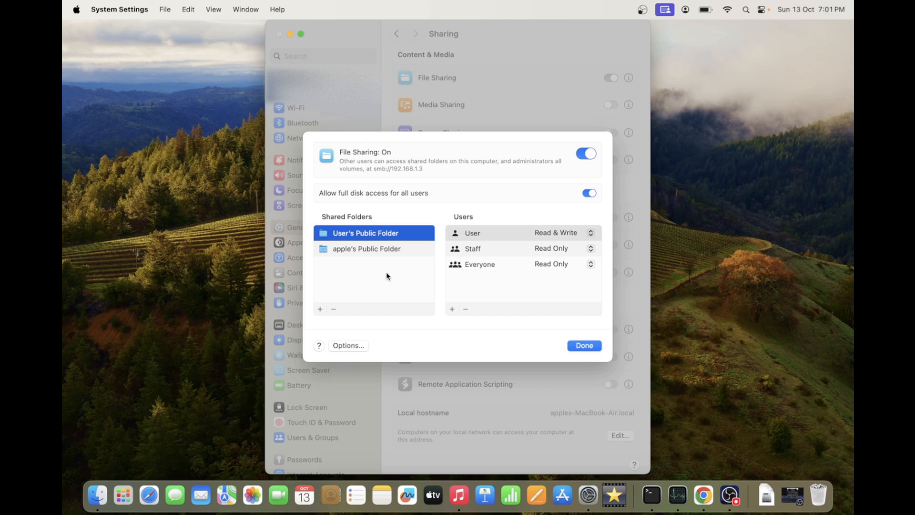
# Create a Desktop folder named macshared and add it to the File Sharing shared folders.
pyautogui.click(319, 310)
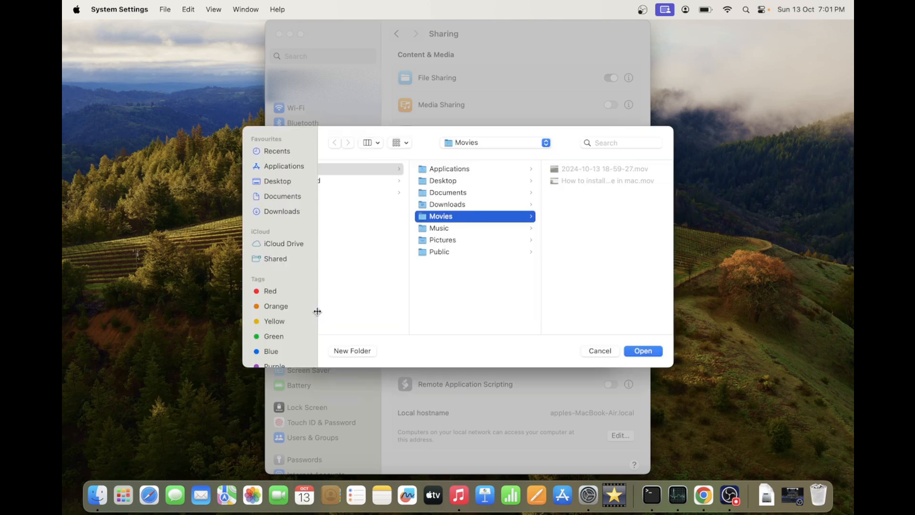
pyautogui.click(279, 184)
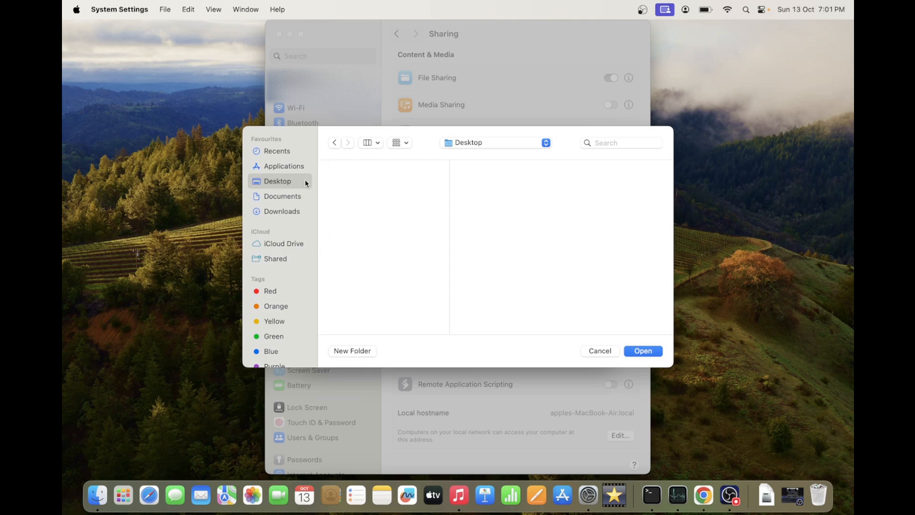
pyautogui.click(352, 350)
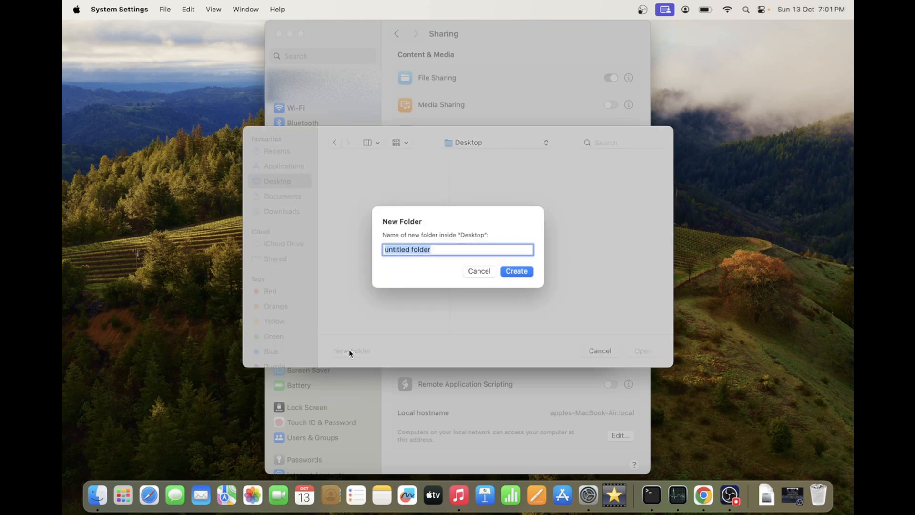
pyautogui.write('macshared')
pyautogui.click(517, 271)
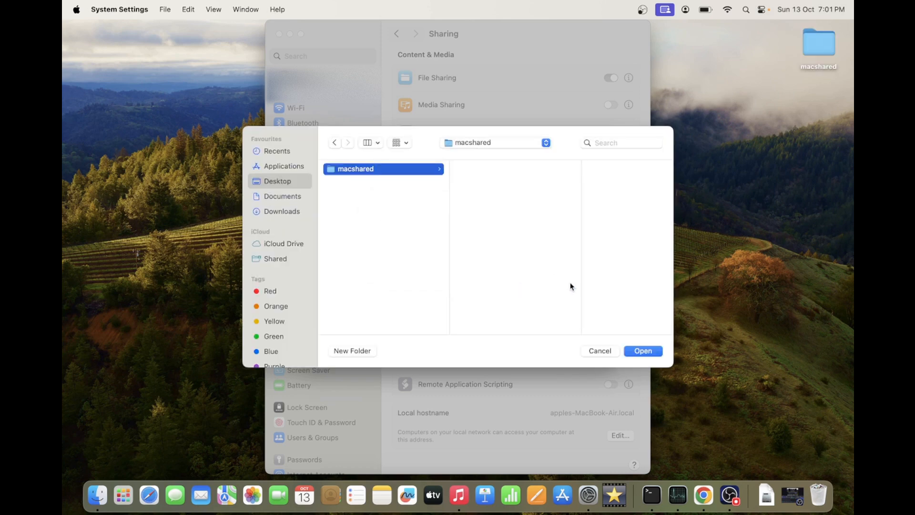
pyautogui.click(638, 355)
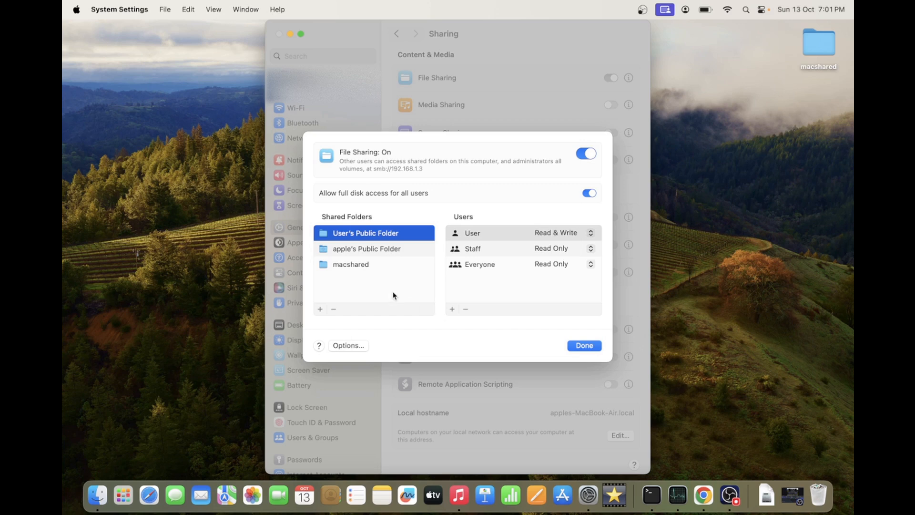
# Confirm macshared gives the Mac user Read & Write access, keeping all-users disk access on.
pyautogui.click(364, 265)
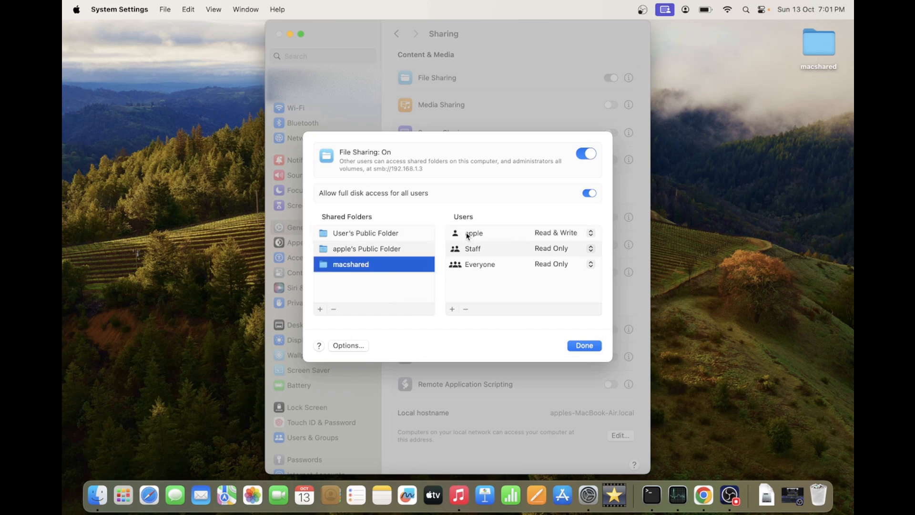
pyautogui.click(551, 233)
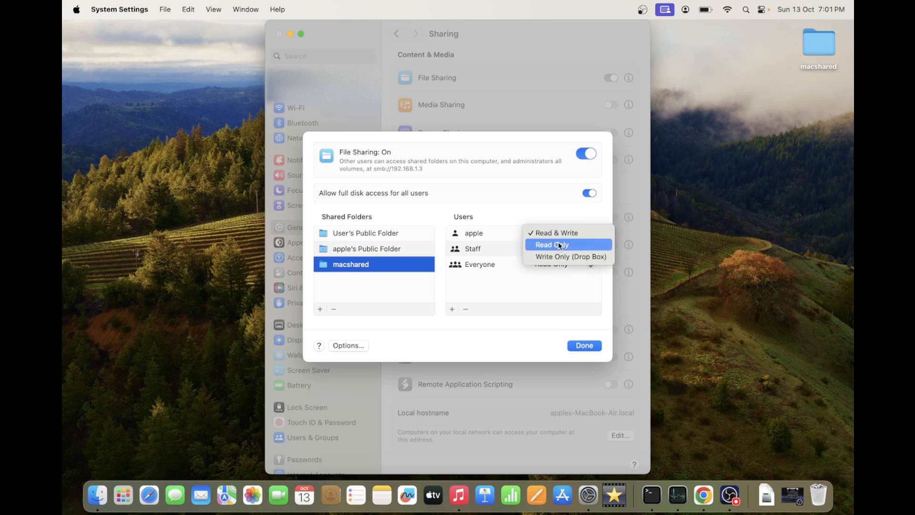
pyautogui.click(552, 233)
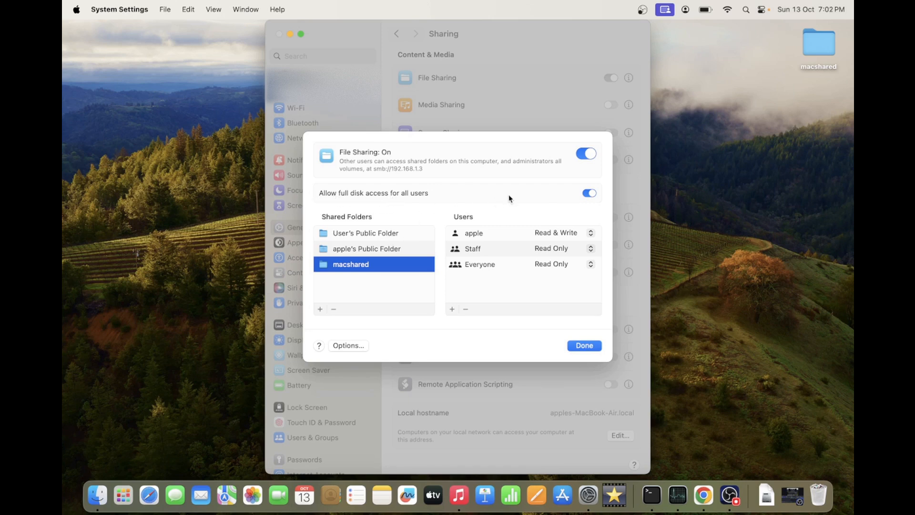
pyautogui.click(588, 193)
pyautogui.click(540, 233)
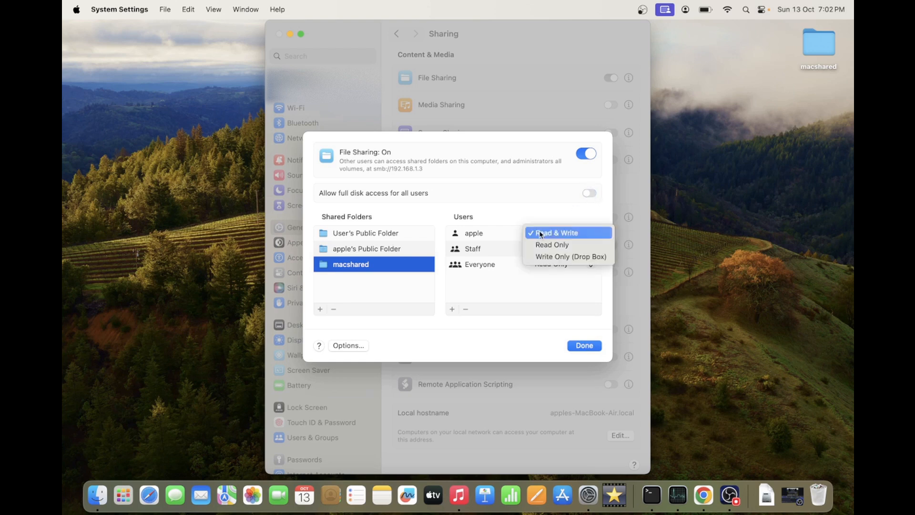
pyautogui.click(589, 193)
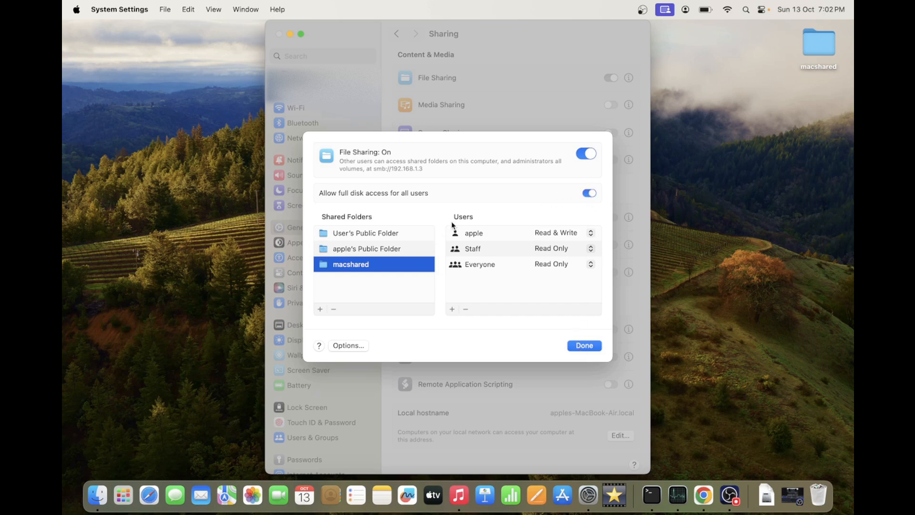
# Note the IP 192.168.1.3 in the smb address and close the File Sharing options.
pyautogui.click(423, 169)
pyautogui.moveTo(423, 170); pyautogui.dragTo(388, 169)
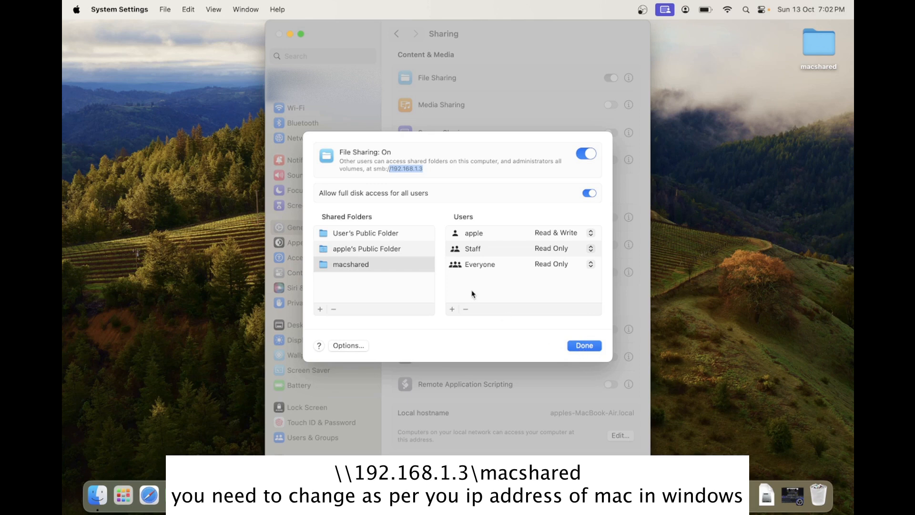
pyautogui.click(399, 168)
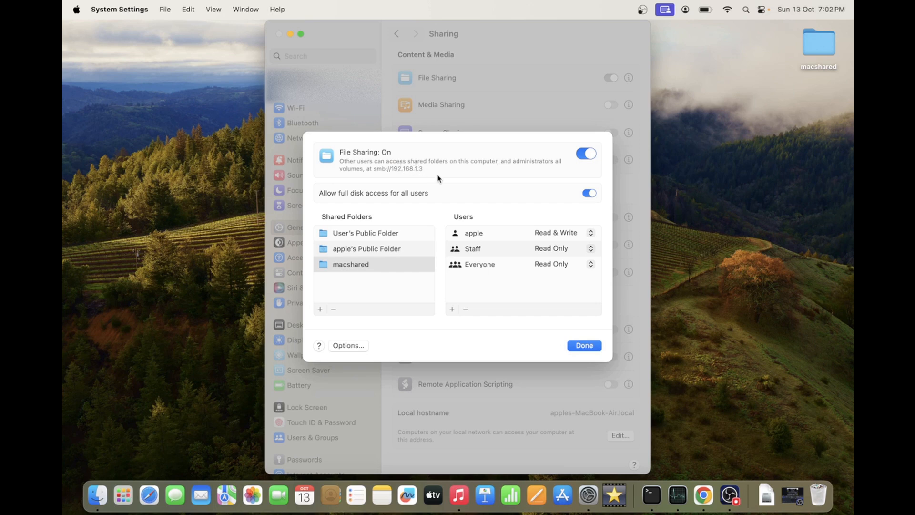
pyautogui.click(584, 345)
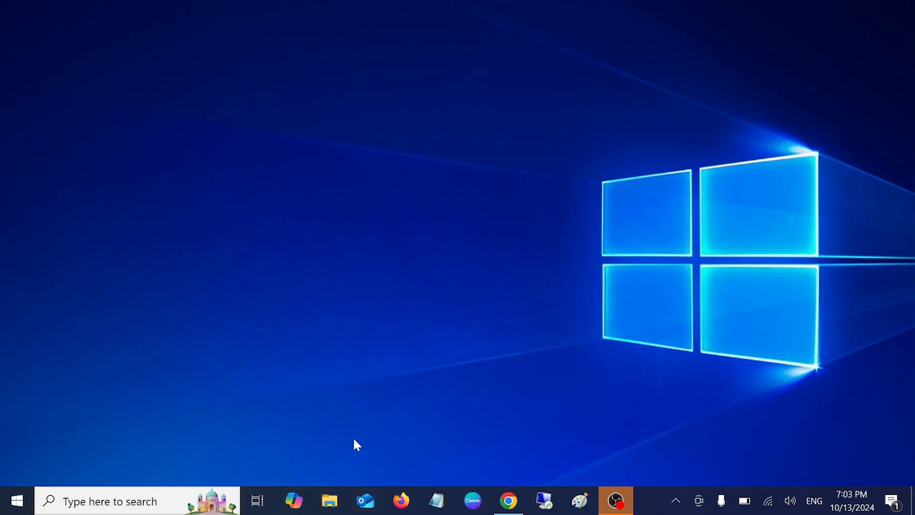
# In File Explorer, start Map network drive on This PC with drive Z:.
pyautogui.click(329, 501)
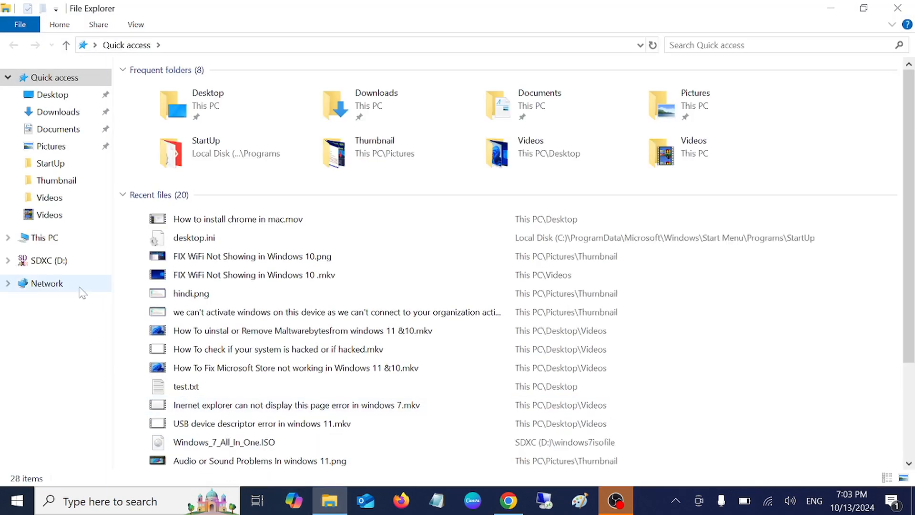
pyautogui.click(65, 237)
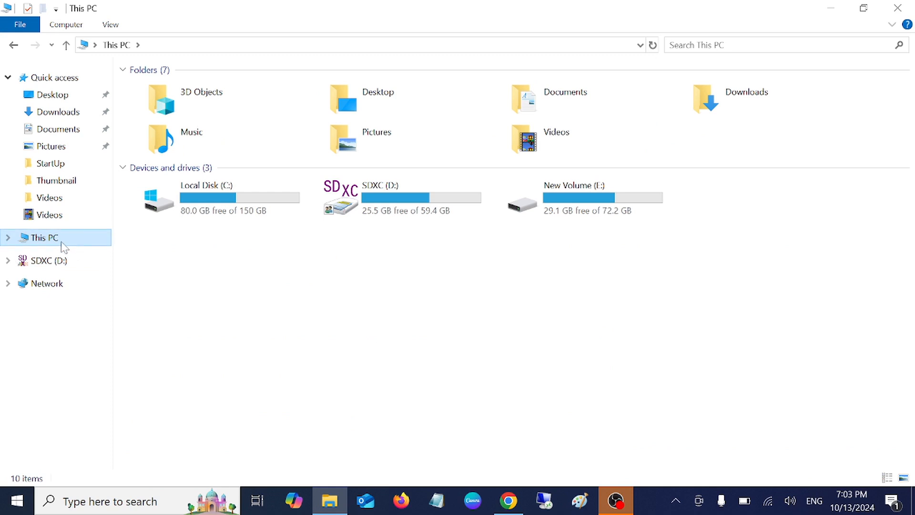
pyautogui.rightClick(68, 241)
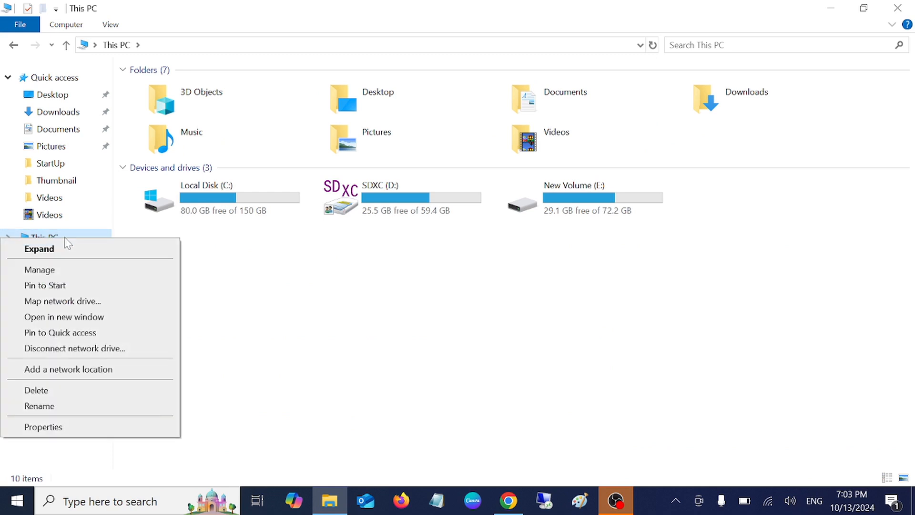
pyautogui.click(78, 304)
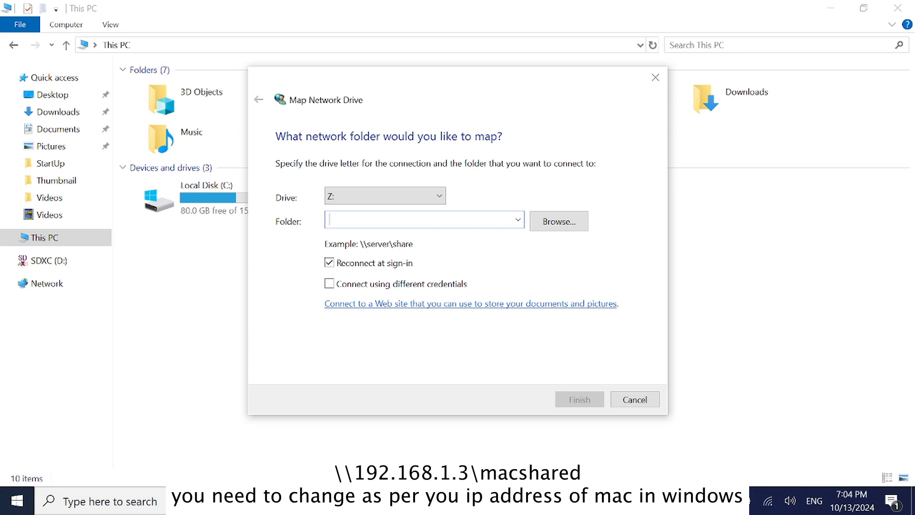
# Map \\192.168.1.3\macshared as drive Z: and open it.
pyautogui.write('\\\\')
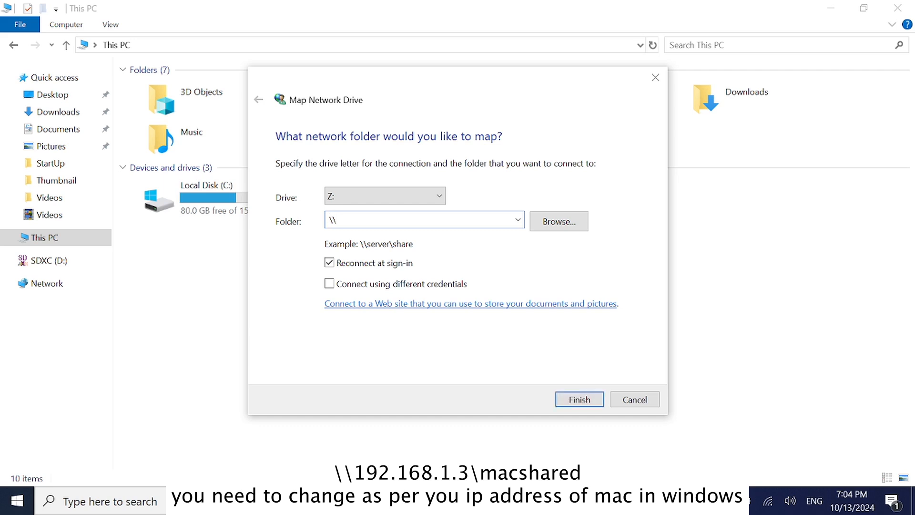
pyautogui.write('192.168.1.3\\macshared')
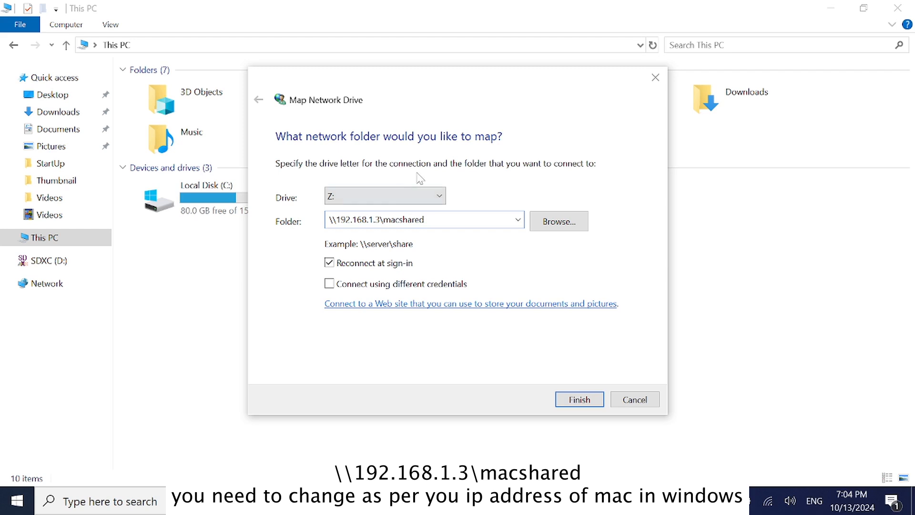
pyautogui.click(586, 404)
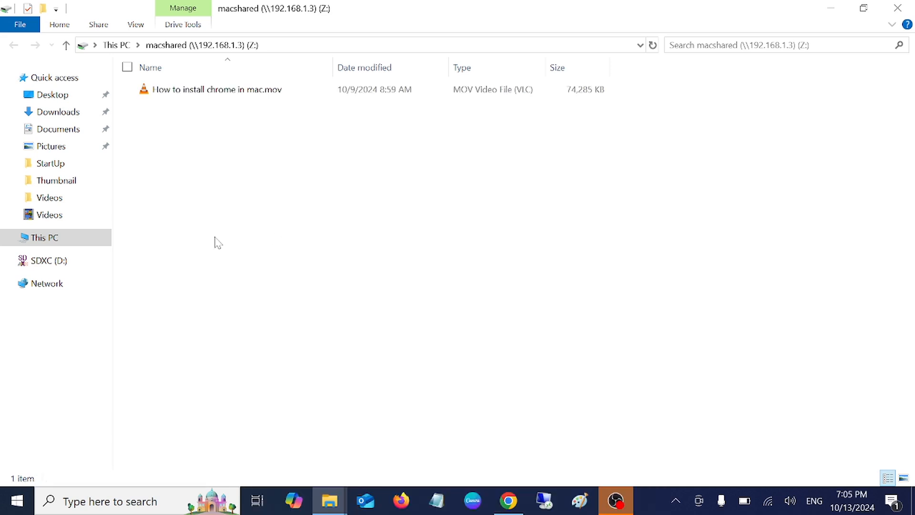
# Refresh the macshared folder view and close its window.
pyautogui.rightClick(200, 221)
pyautogui.click(101, 279)
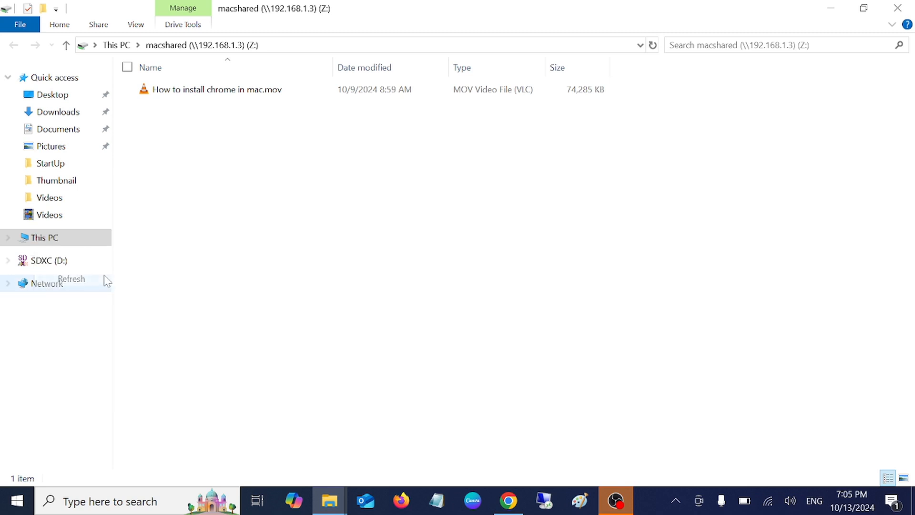
pyautogui.click(897, 8)
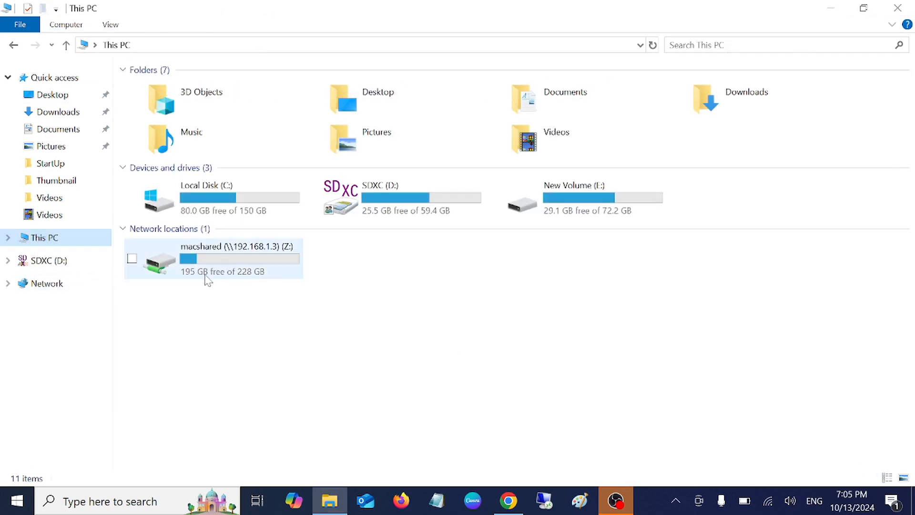
# Reopen macshared (Z:), copy How to install chrome in mac.mov, and minimize Explorer.
pyautogui.doubleClick(226, 263)
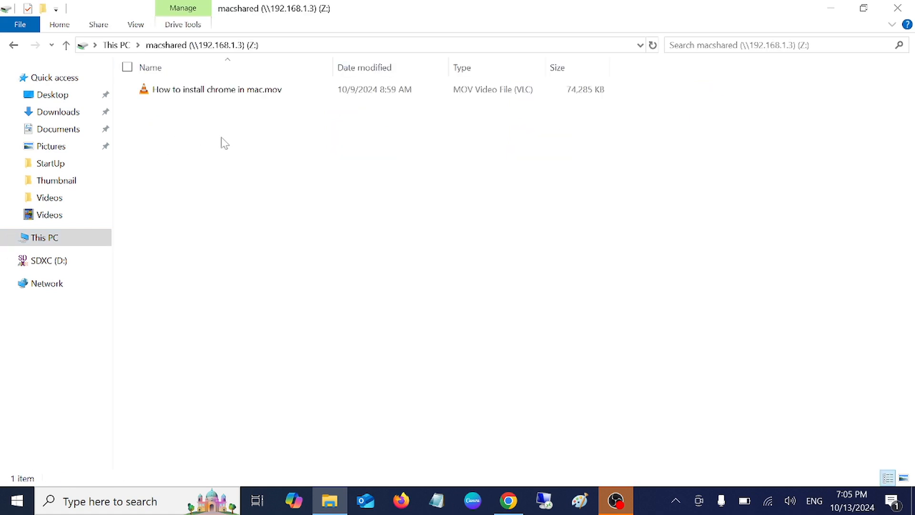
pyautogui.rightClick(289, 91)
pyautogui.click(119, 353)
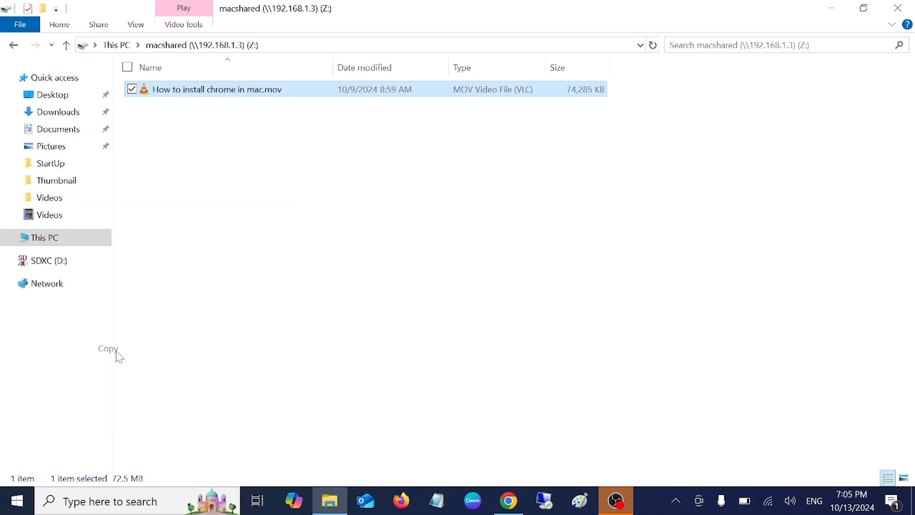
pyautogui.click(829, 10)
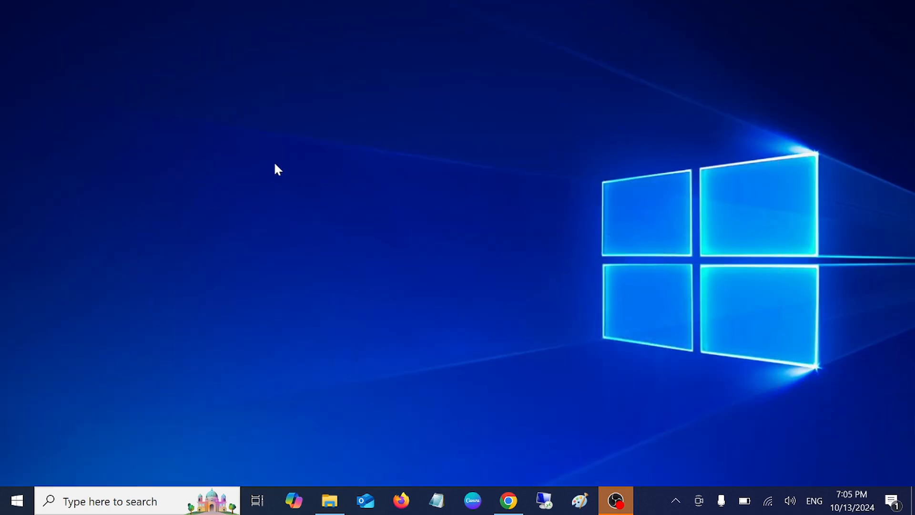